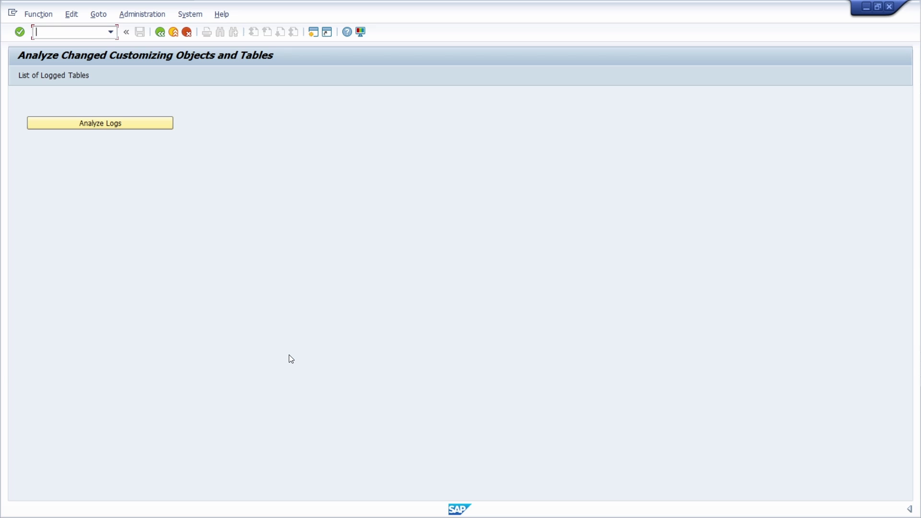
- Start SCU3 and bring up the Evaluate Change Logs screen via Analyze Logs
{"action": "type", "text": "/nSCU3"}
{"action": "key", "text": "Return"}
{"action": "left_click", "coordinate": [97, 121]}
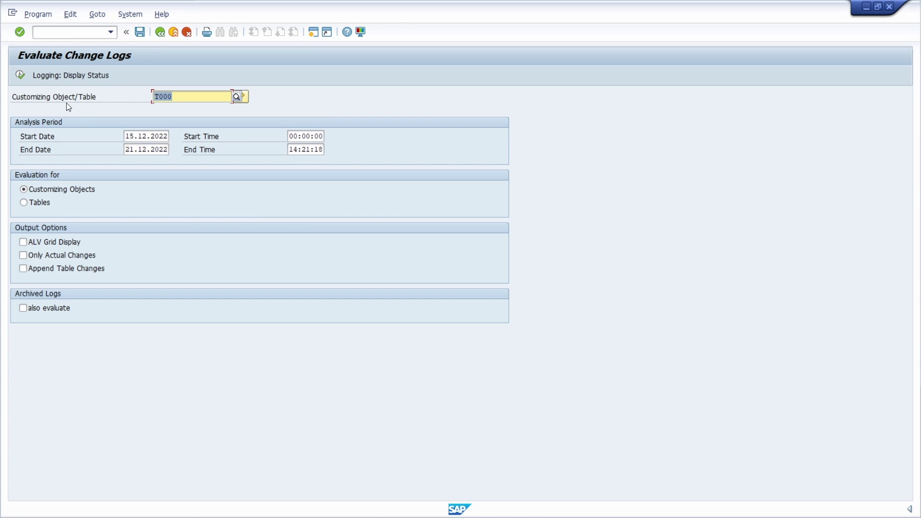
- Highlight the T000 entry in the Customizing Object/Table field
{"action": "left_click_drag", "start_coordinate": [13, 97], "coordinate": [117, 96]}
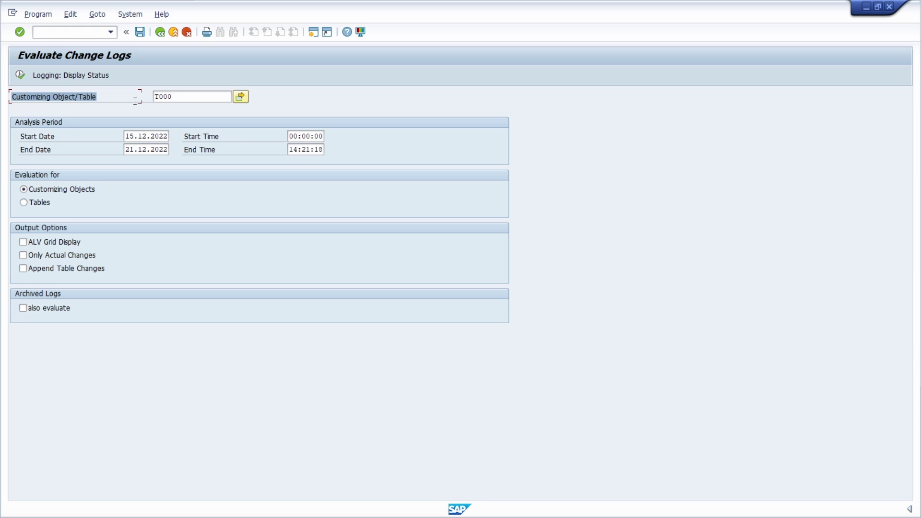
{"action": "left_click_drag", "start_coordinate": [181, 97], "coordinate": [164, 99]}
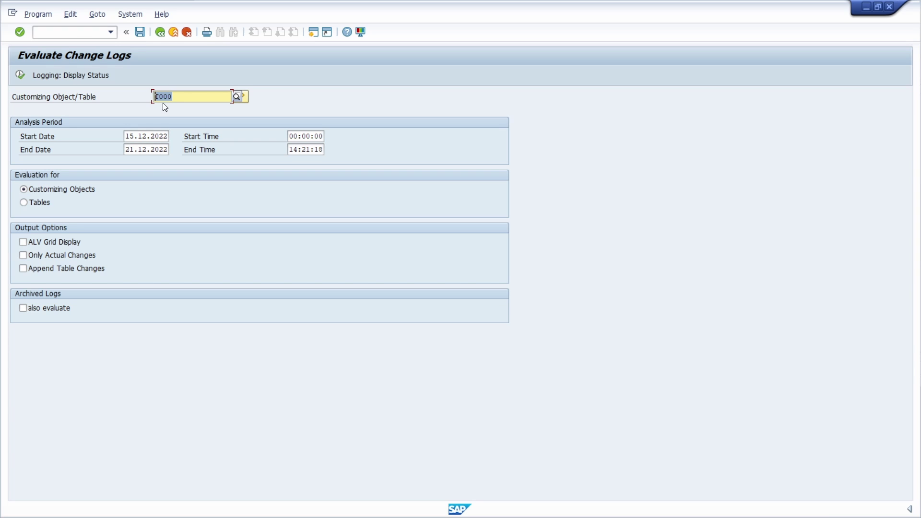
{"action": "left_click", "coordinate": [179, 98]}
{"action": "left_click_drag", "start_coordinate": [169, 99], "coordinate": [153, 97]}
- Display the definition of table T000 in the ABAP Dictionary with SE11
{"action": "left_click", "coordinate": [58, 32]}
{"action": "type", "text": "/nse11"}
{"action": "key", "text": "Return"}
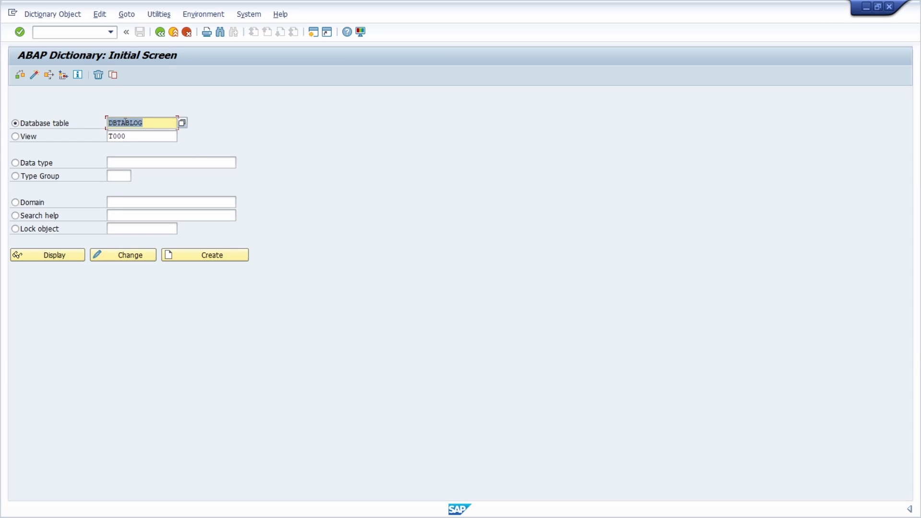
{"action": "type", "text": "t000"}
{"action": "left_click", "coordinate": [54, 255]}
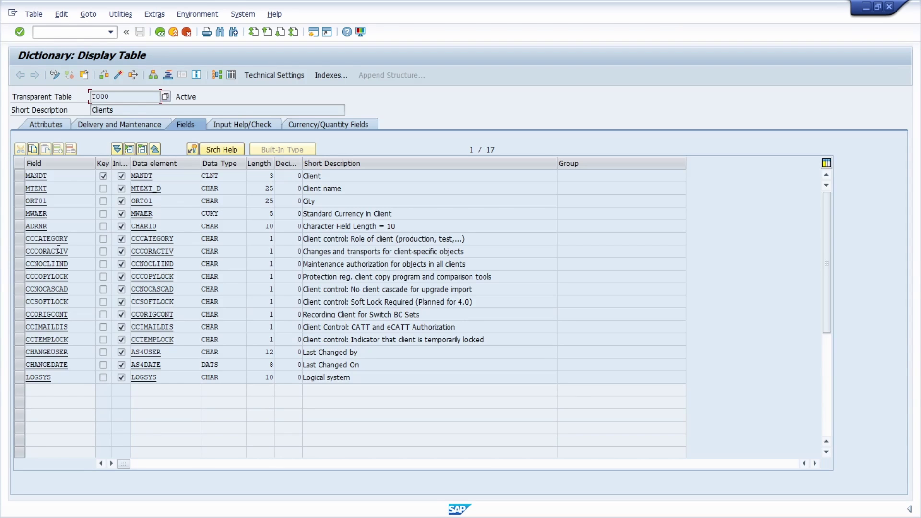
- Show T000's delivery class C and place the possible delivery classes list below the field
{"action": "left_click", "coordinate": [113, 126]}
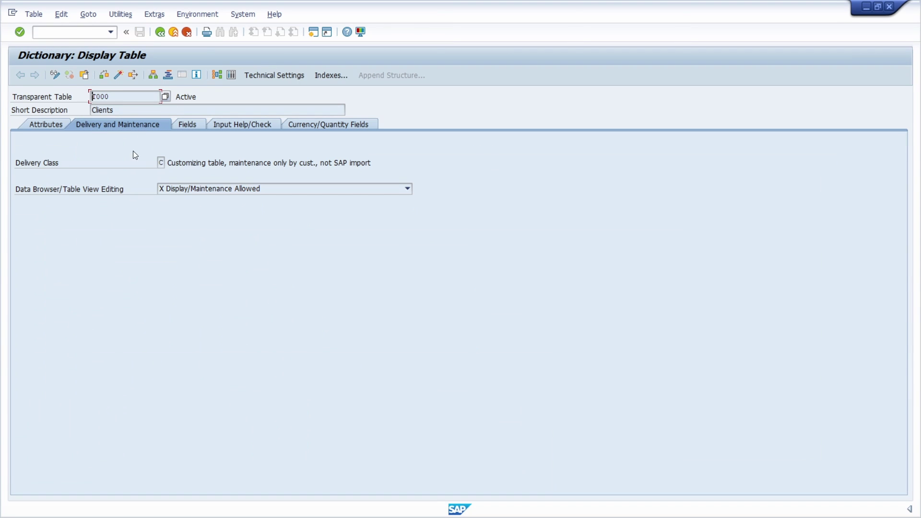
{"action": "left_click", "coordinate": [162, 163]}
{"action": "left_click", "coordinate": [171, 165]}
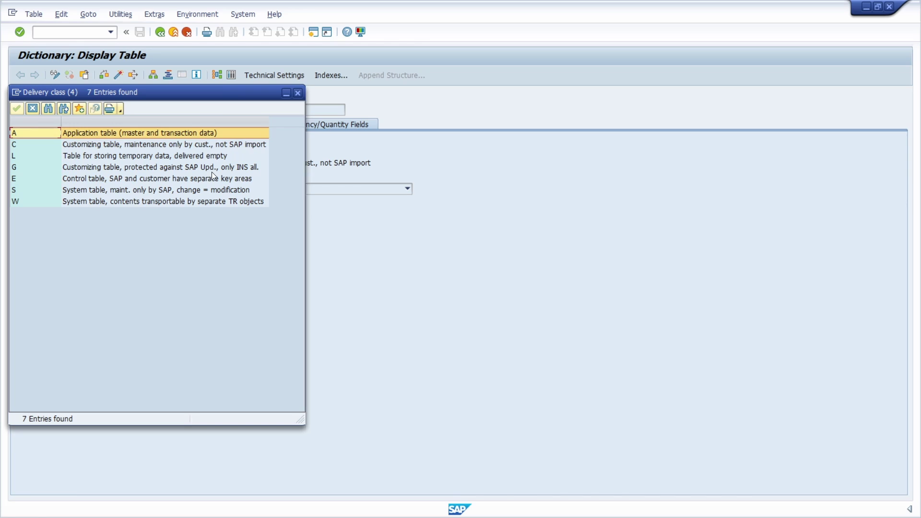
{"action": "left_click_drag", "start_coordinate": [220, 96], "coordinate": [321, 204]}
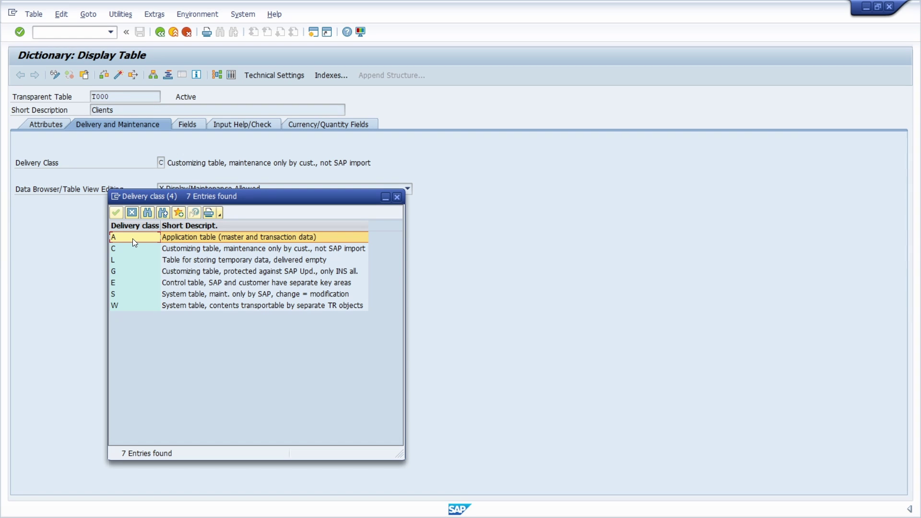
- Close the delivery class list and run T000's change log evaluation with ALV Grid Display
{"action": "left_click", "coordinate": [397, 197]}
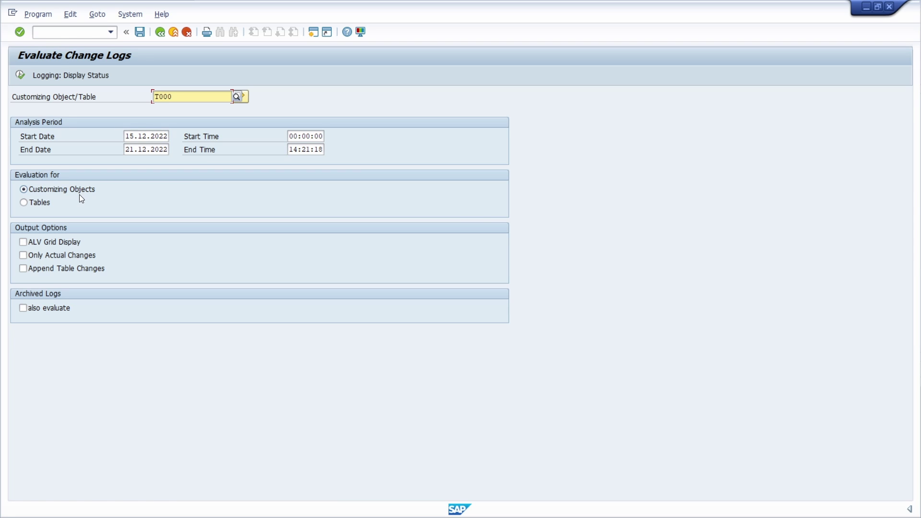
{"action": "left_click", "coordinate": [23, 242]}
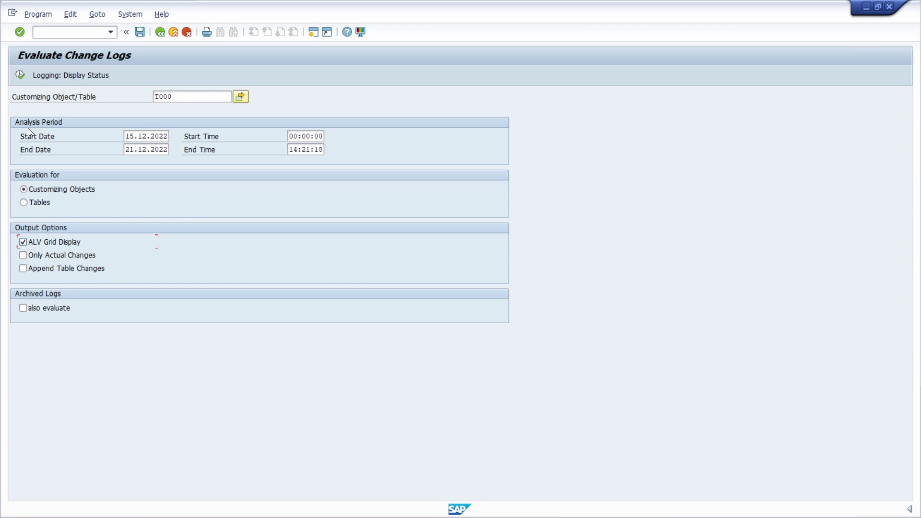
{"action": "left_click", "coordinate": [19, 73]}
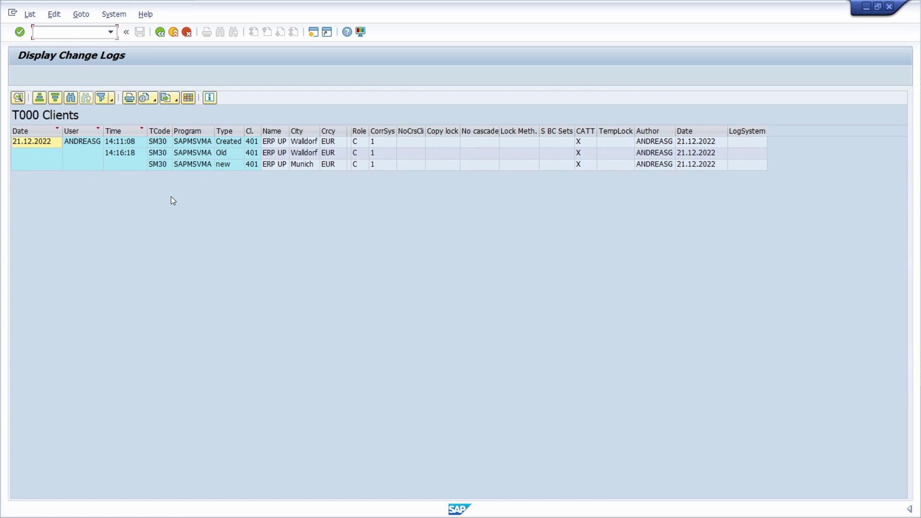
- Inspect the creation entry's user, time, transaction SM30, program SAPMSVMA and Created type
{"action": "left_click", "coordinate": [32, 143]}
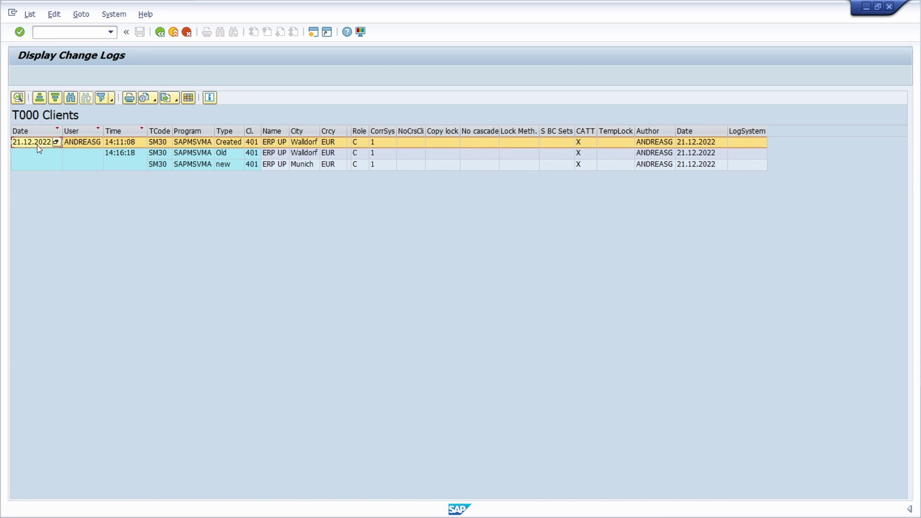
{"action": "left_click", "coordinate": [95, 143]}
{"action": "left_click", "coordinate": [128, 142]}
{"action": "left_click", "coordinate": [160, 143]}
{"action": "left_click", "coordinate": [198, 143]}
{"action": "left_click", "coordinate": [233, 147]}
- Compare old and new entries showing the city changing from Walldorf to Munich, then go back
{"action": "left_click", "coordinate": [195, 155]}
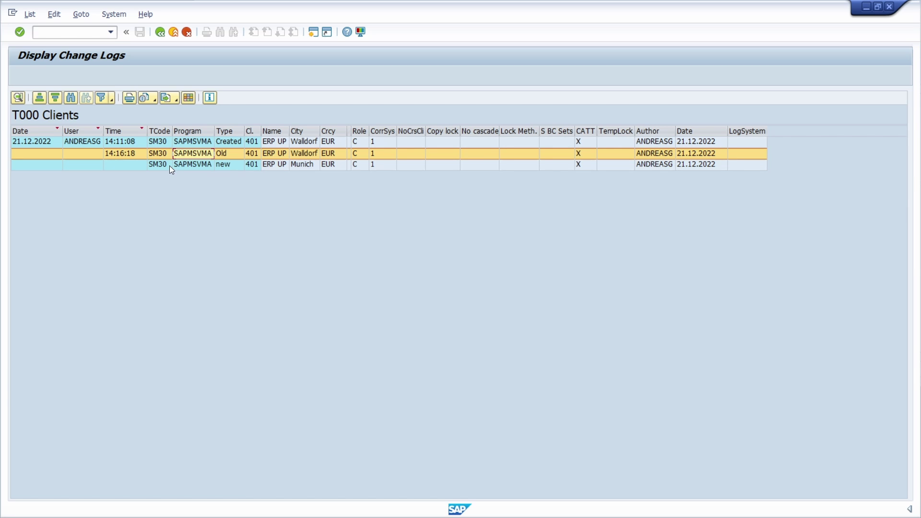
{"action": "left_click", "coordinate": [196, 142]}
{"action": "left_click", "coordinate": [189, 155]}
{"action": "left_click", "coordinate": [191, 164]}
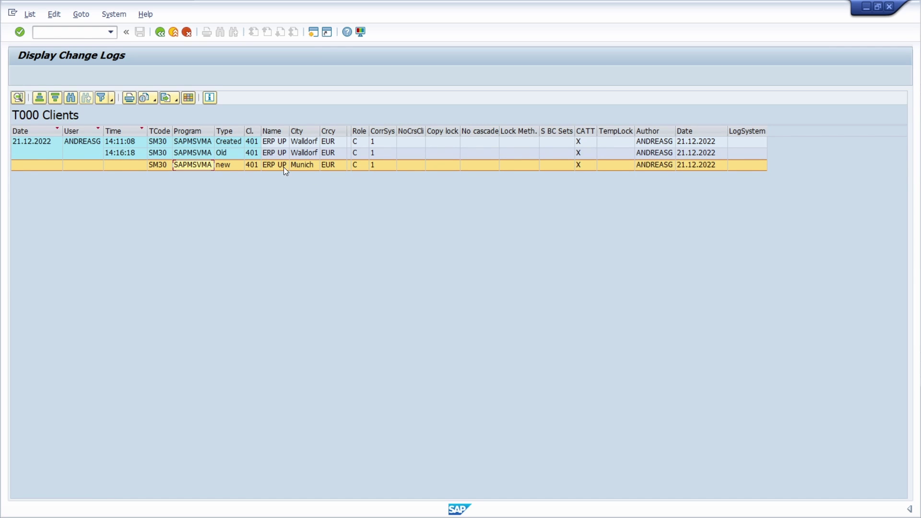
{"action": "left_click", "coordinate": [310, 168]}
{"action": "left_click", "coordinate": [301, 155]}
{"action": "left_click", "coordinate": [293, 165]}
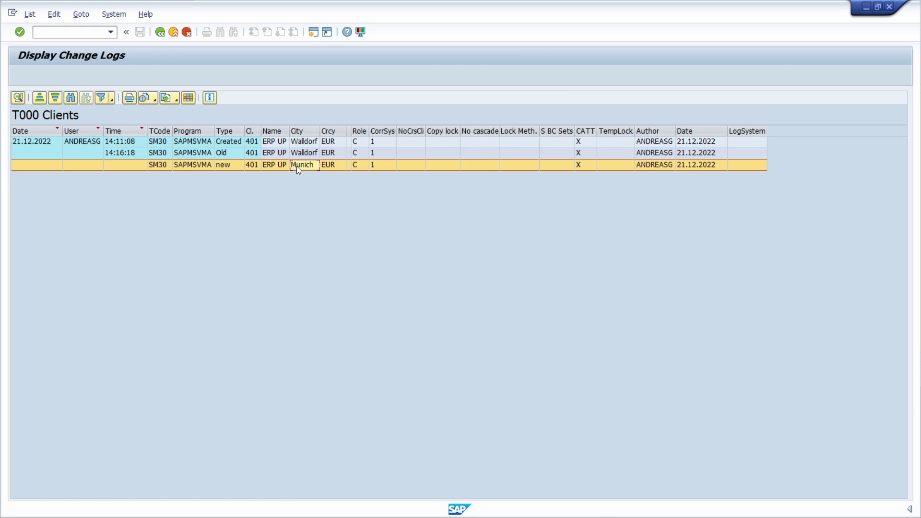
{"action": "left_click", "coordinate": [224, 155]}
{"action": "left_click", "coordinate": [227, 165]}
{"action": "left_click", "coordinate": [159, 32]}
- Rerun T000's change log without ALV grid, pointing out the record creation and old city Walldorf
{"action": "left_click", "coordinate": [34, 243]}
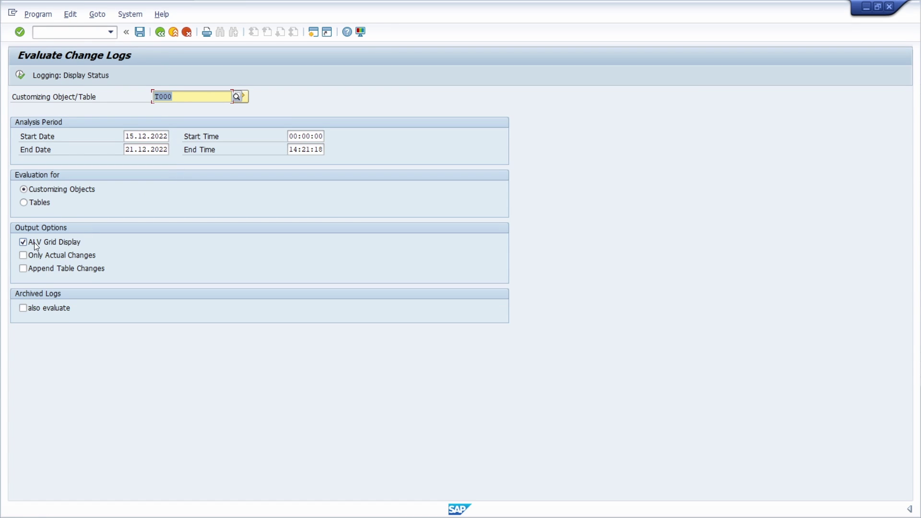
{"action": "left_click", "coordinate": [22, 77]}
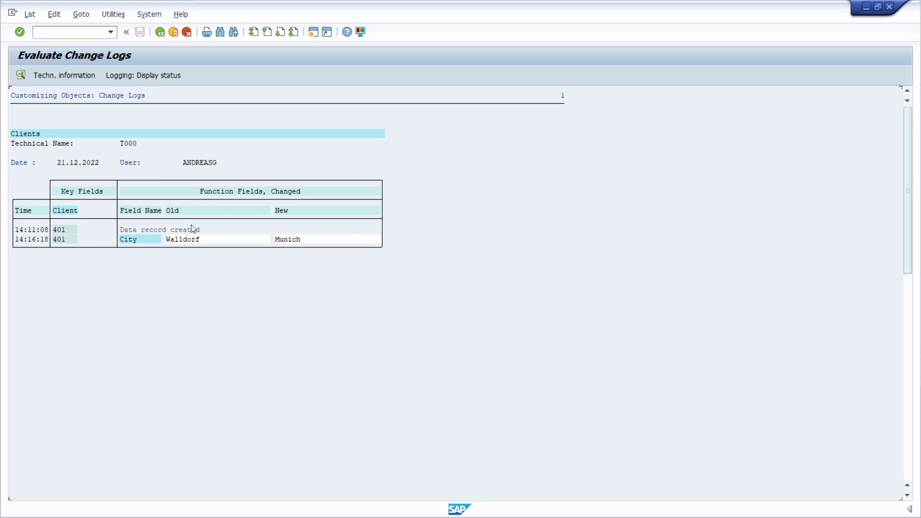
{"action": "left_click", "coordinate": [126, 231]}
{"action": "left_click", "coordinate": [203, 240]}
- Target HRUS_D2, check its logging status, and switch the evaluation to Tables
{"action": "left_click", "coordinate": [160, 33]}
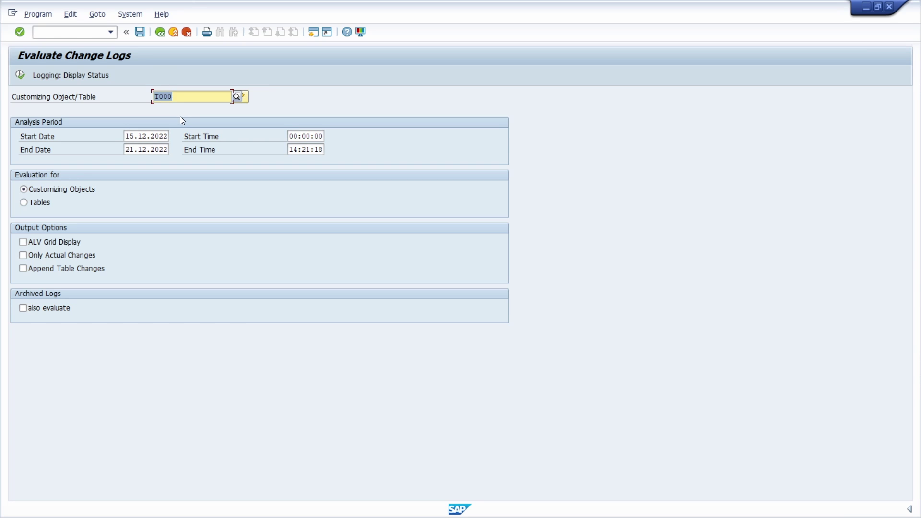
{"action": "type", "text": "hrus_d2"}
{"action": "left_click", "coordinate": [20, 75]}
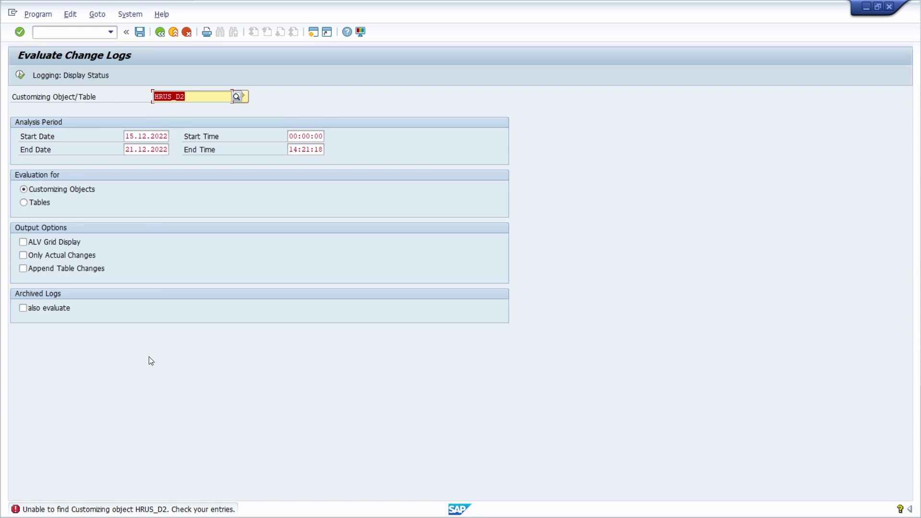
{"action": "left_click", "coordinate": [38, 202]}
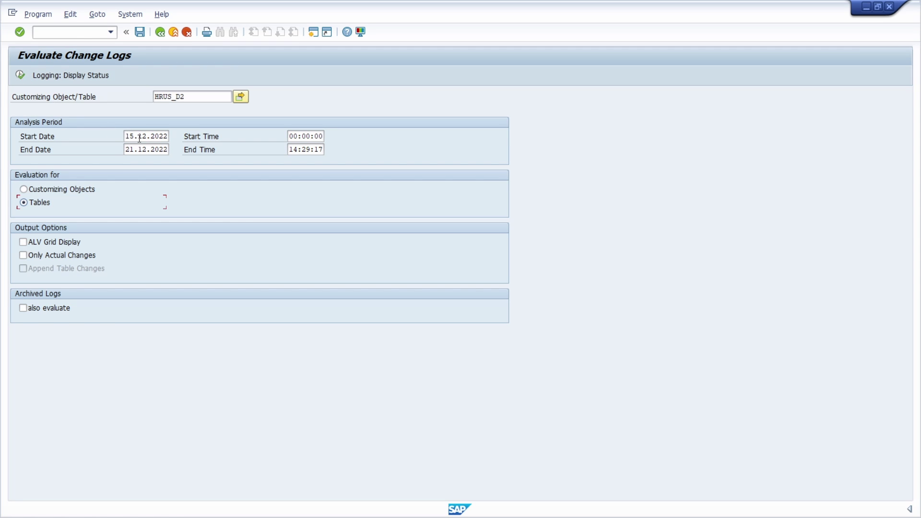
{"action": "left_click_drag", "start_coordinate": [139, 139], "coordinate": [95, 141]}
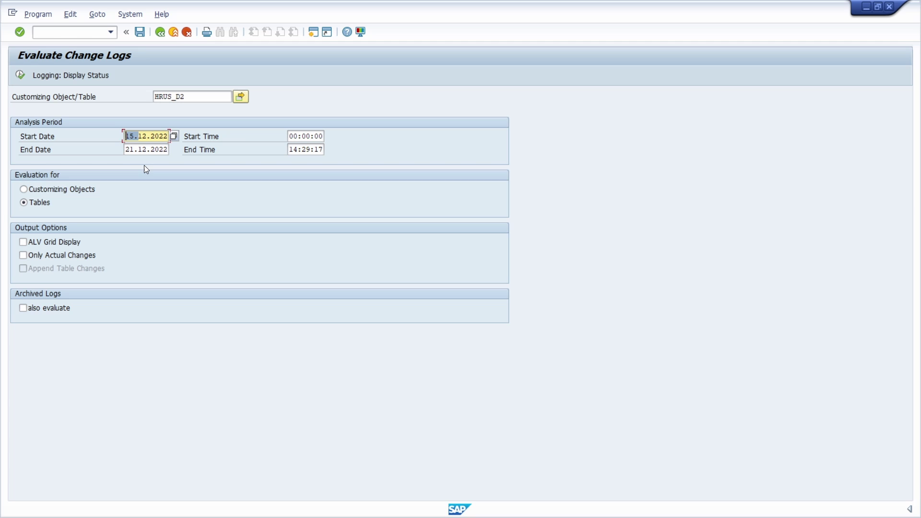
- Set the start date to 21.12.2022, list HRUS_D2's single 'Data record created' entry, and return
{"action": "type", "text": "21."}
{"action": "left_click", "coordinate": [23, 75]}
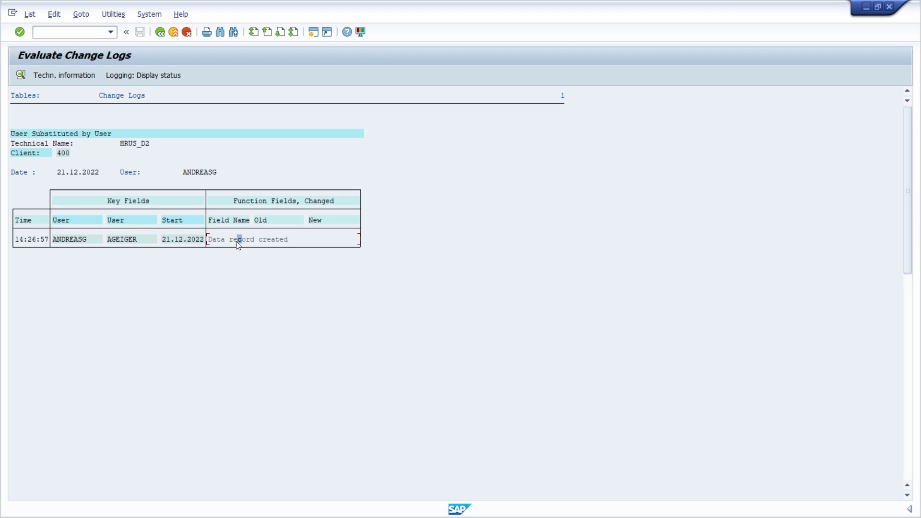
{"action": "left_click", "coordinate": [160, 32]}
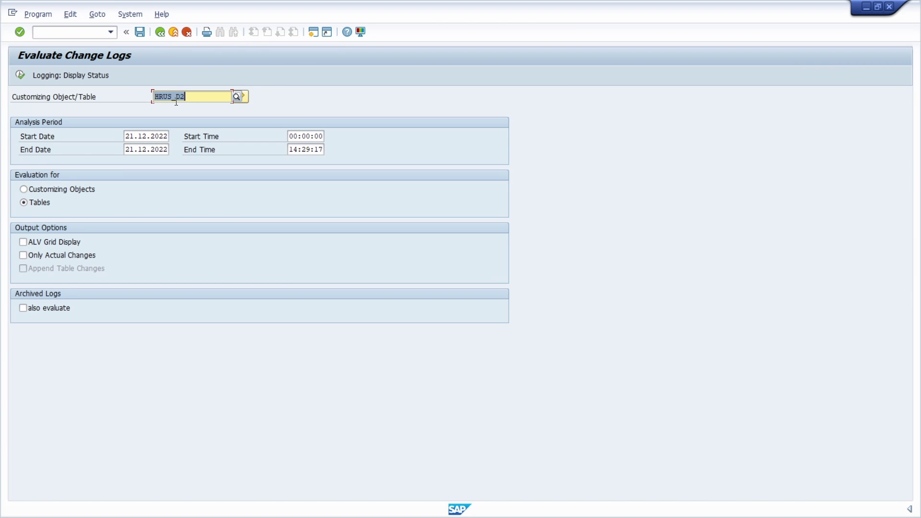
- Evaluate ZERP_UP despite the not-logged prompt, get 'No logs found', then select its name
{"action": "type", "text": "zerp_up"}
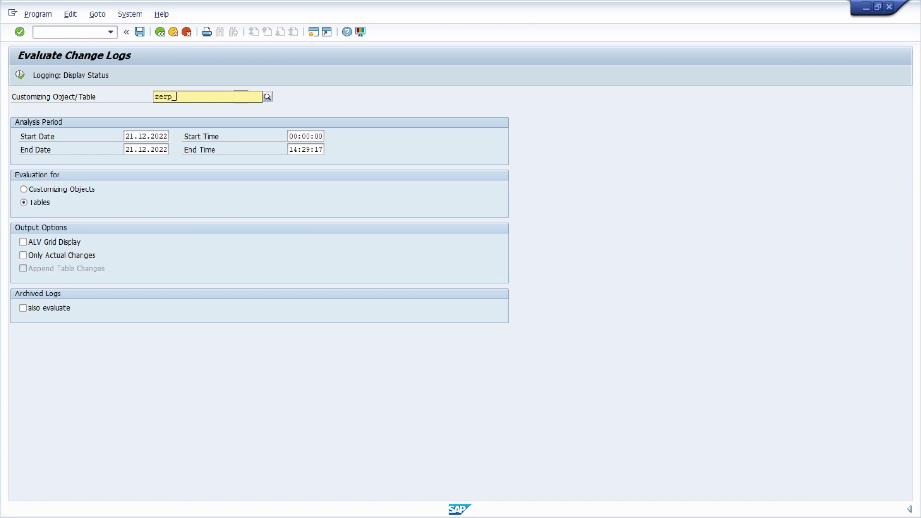
{"action": "left_click", "coordinate": [139, 99]}
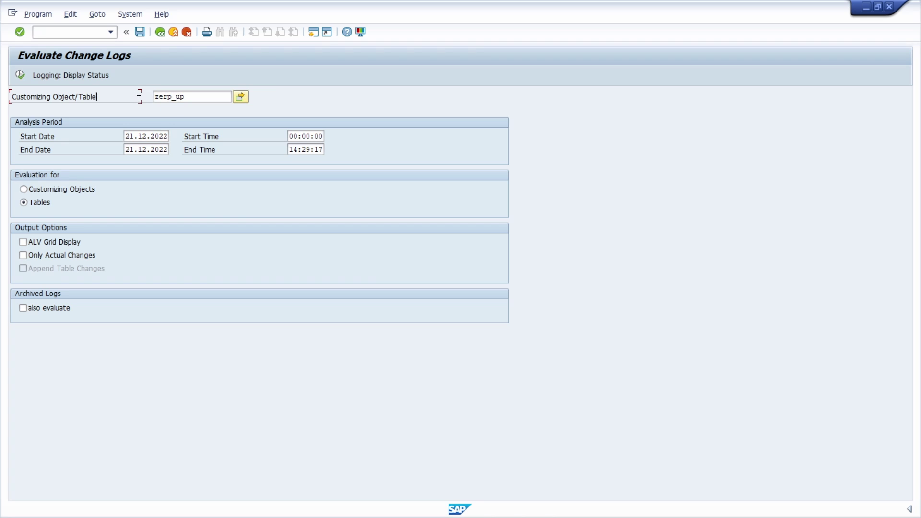
{"action": "left_click", "coordinate": [21, 73]}
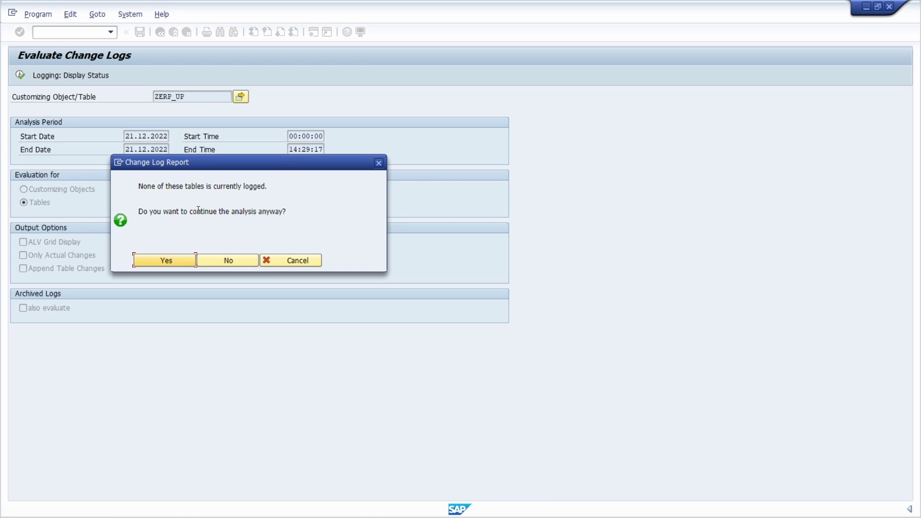
{"action": "left_click", "coordinate": [169, 261]}
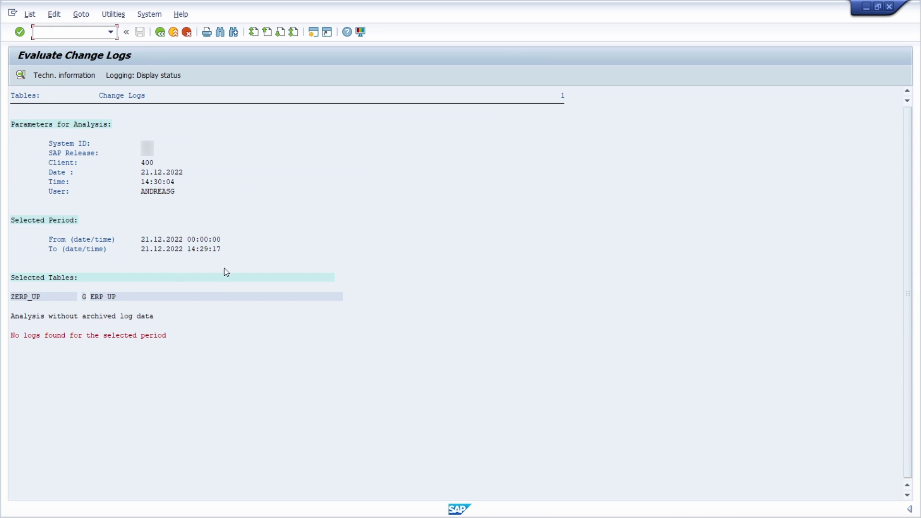
{"action": "left_click", "coordinate": [160, 31]}
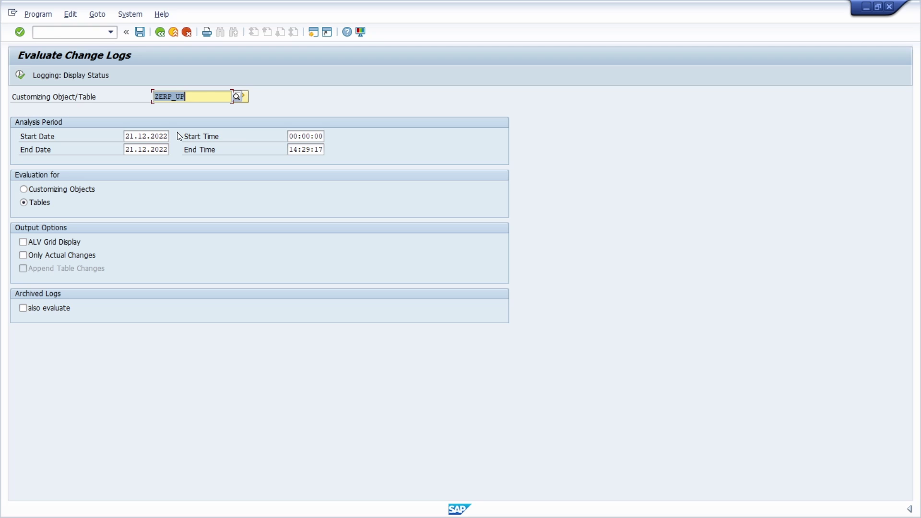
{"action": "double_click", "coordinate": [173, 97]}
{"action": "key", "text": "ctrl+c"}
{"action": "key", "text": "Home"}
- Display the ZERP_UP table definition in SE11 using the pasted table name
{"action": "left_click", "coordinate": [76, 35]}
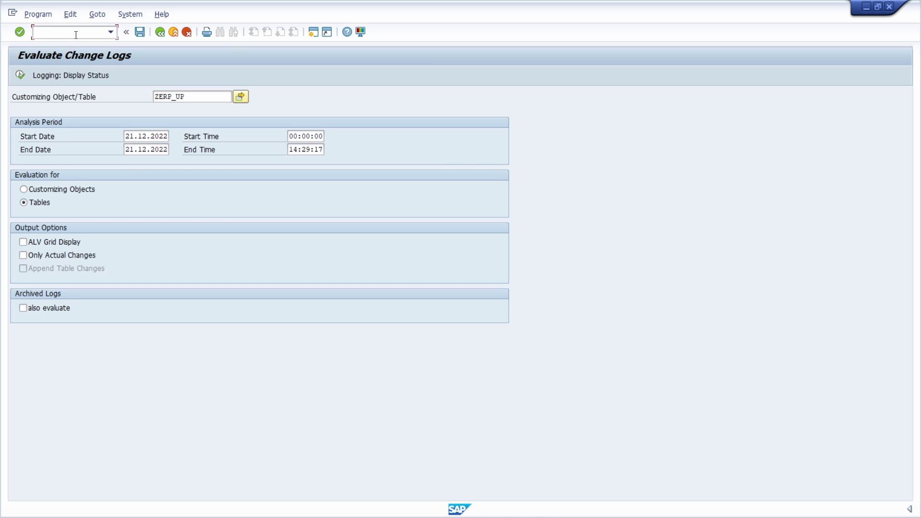
{"action": "type", "text": "/nse11"}
{"action": "key", "text": "Return"}
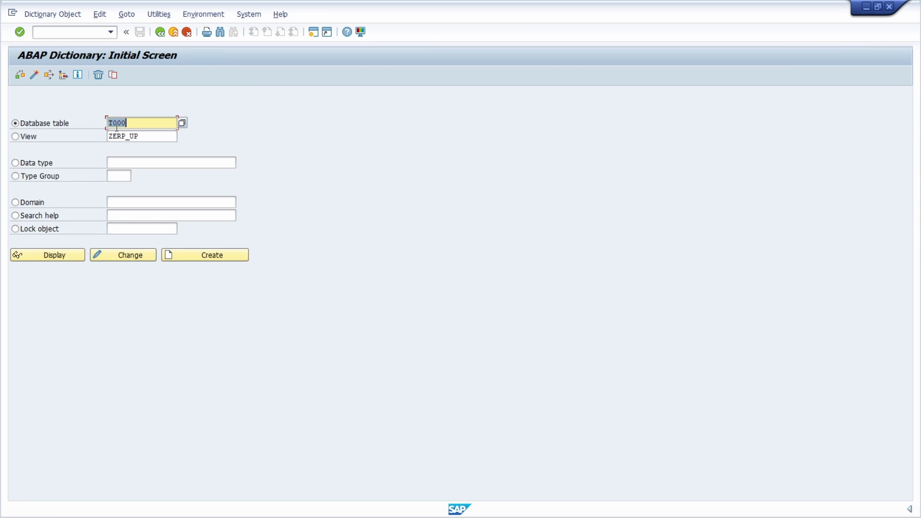
{"action": "key", "text": "ctrl+v"}
{"action": "left_click", "coordinate": [46, 256]}
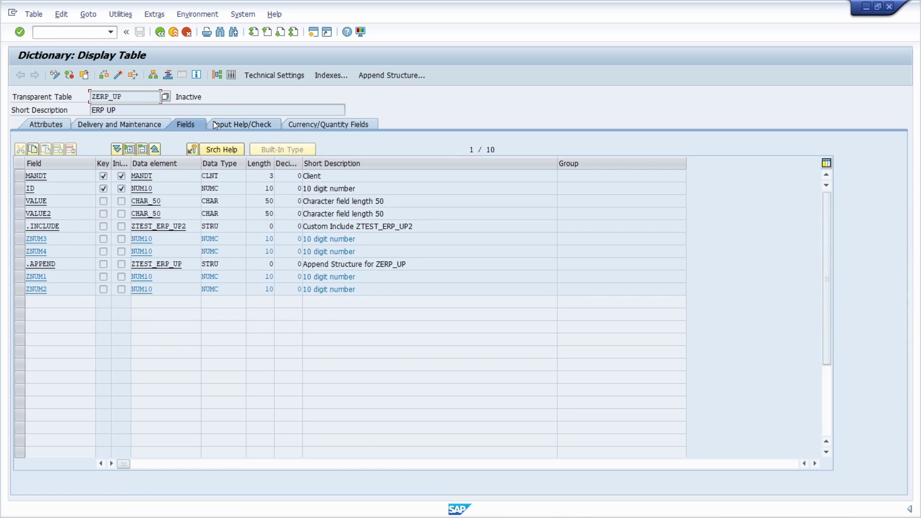
- Confirm Log Data Changes is unchecked in ZERP_UP's technical settings, then back out to the start screen
{"action": "left_click", "coordinate": [267, 76]}
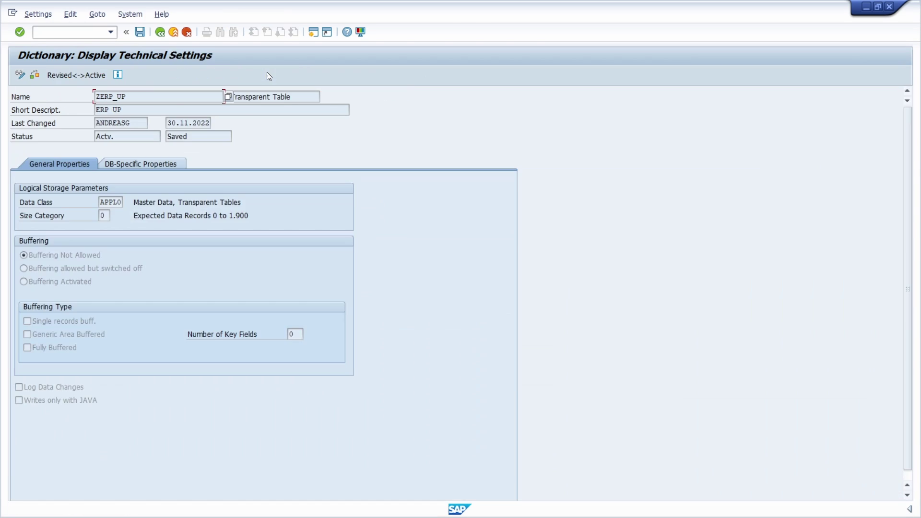
{"action": "left_click", "coordinate": [57, 390]}
{"action": "left_click", "coordinate": [161, 35]}
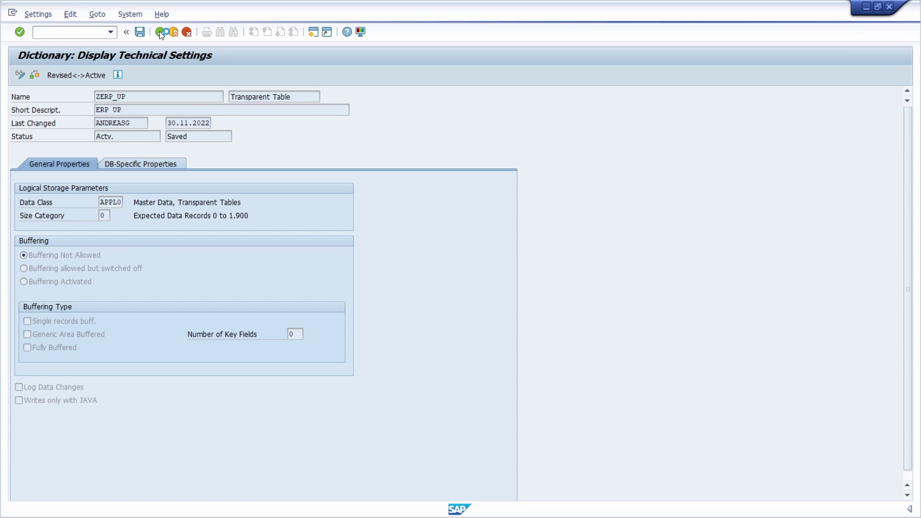
{"action": "left_click", "coordinate": [161, 35]}
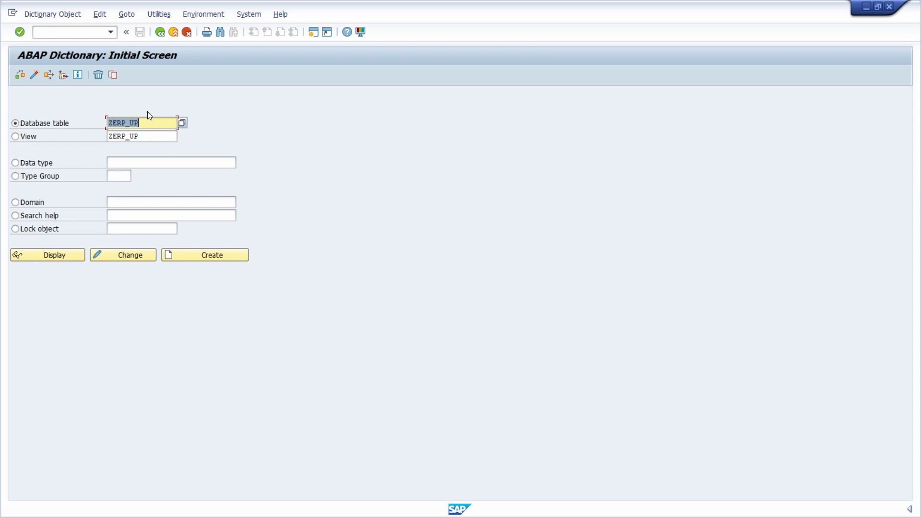
- Display table HRUS_D2 and open its technical settings with Log Data Changes enabled
{"action": "type", "text": "hrus_d2"}
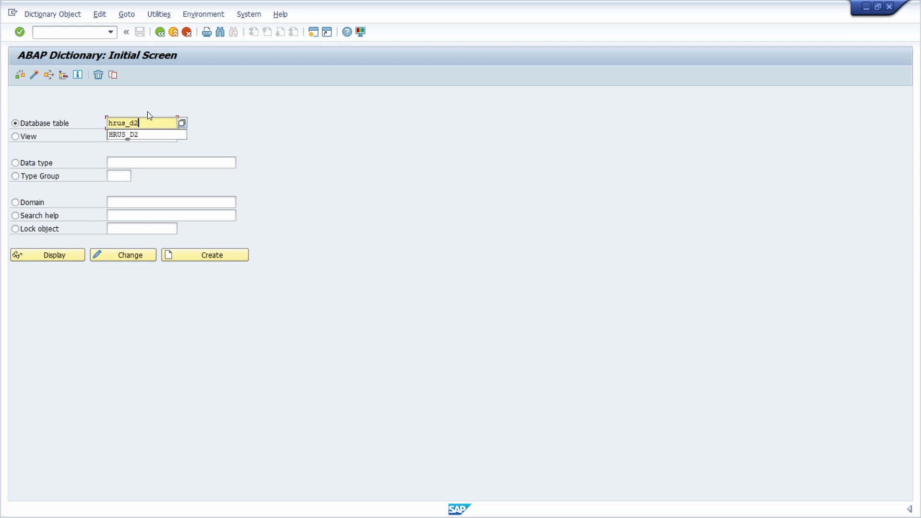
{"action": "left_click", "coordinate": [41, 258]}
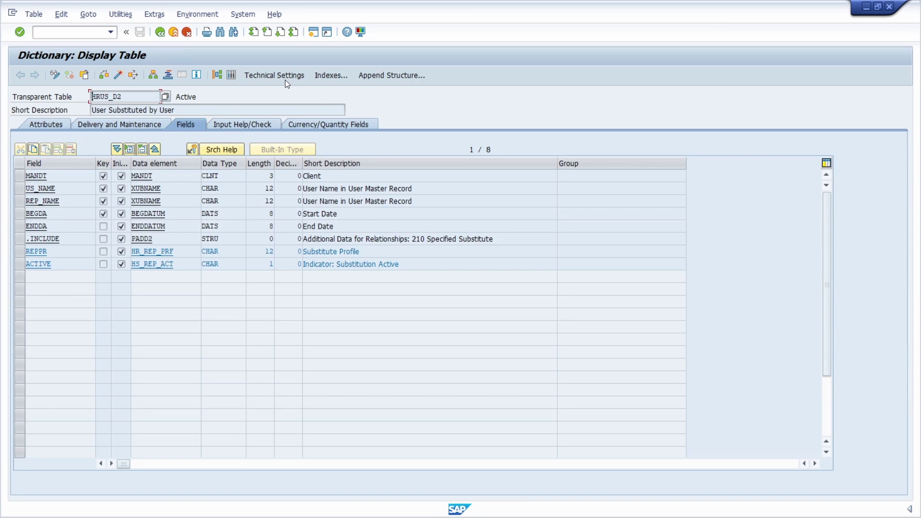
{"action": "left_click", "coordinate": [285, 78]}
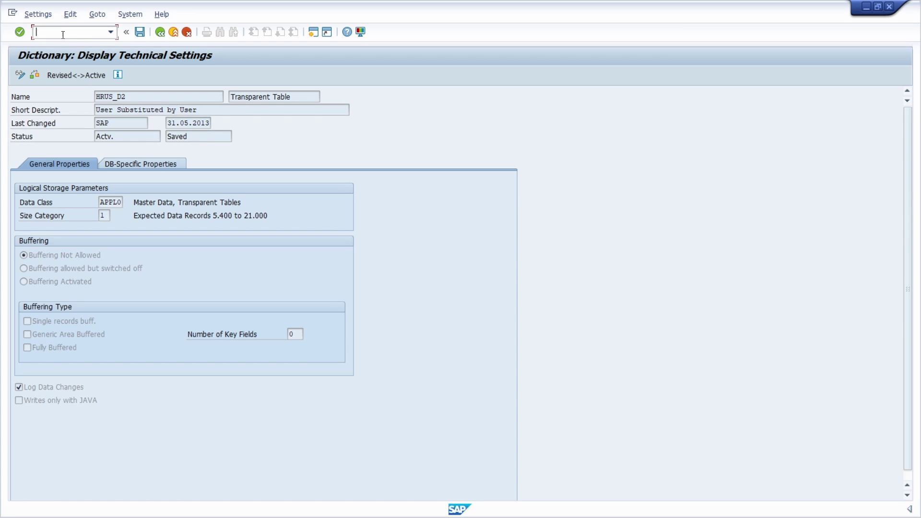
- Display the rec/client profile parameter details in RZ11
{"action": "type", "text": "/nrz11"}
{"action": "key", "text": "Return"}
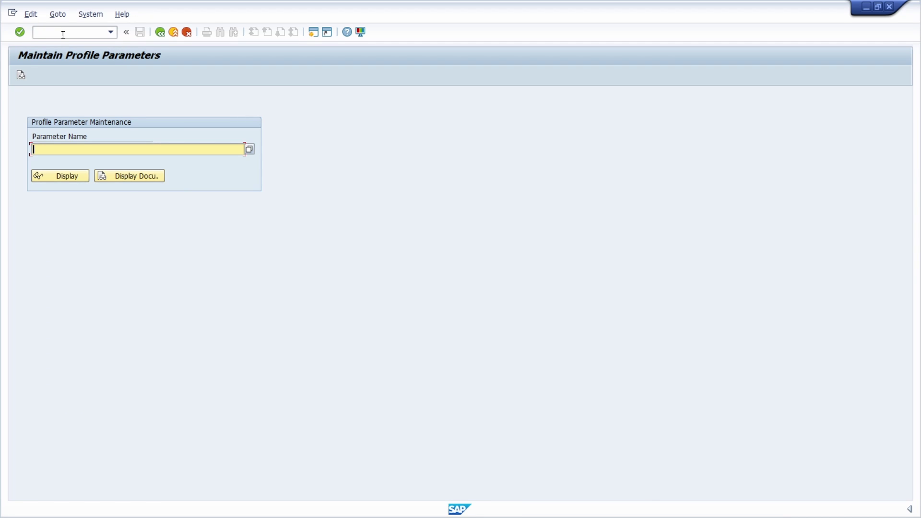
{"action": "type", "text": "rec/client"}
{"action": "left_click", "coordinate": [55, 175]}
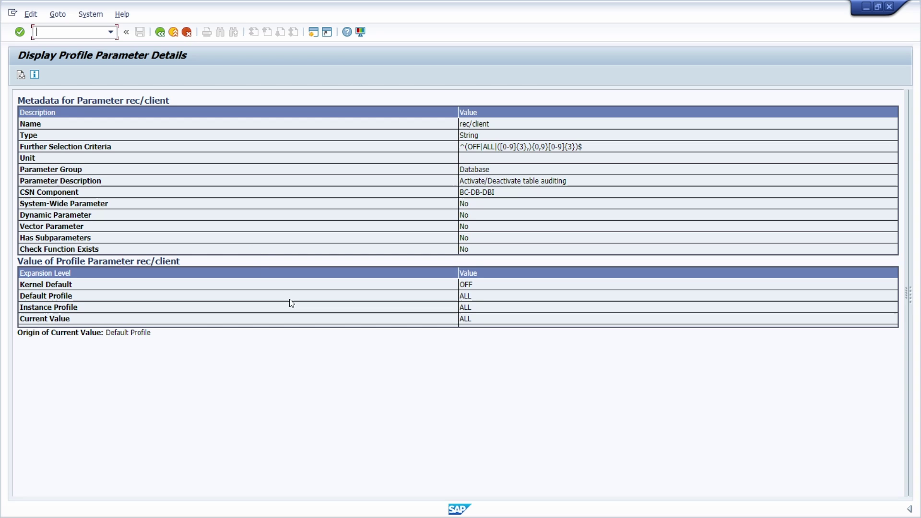
- Highlight rec/client's current value ALL and its kernel default OFF
{"action": "left_click_drag", "start_coordinate": [472, 319], "coordinate": [459, 320]}
{"action": "left_click", "coordinate": [492, 286]}
{"action": "double_click", "coordinate": [463, 319]}
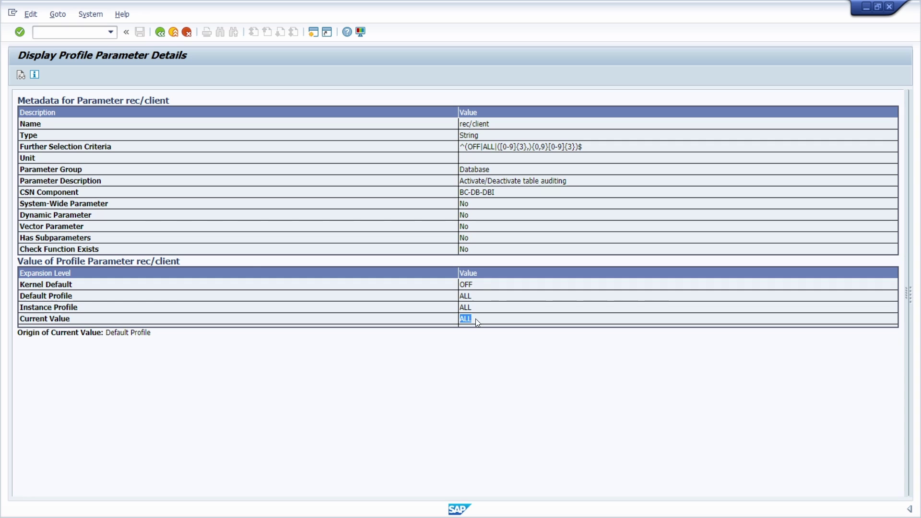